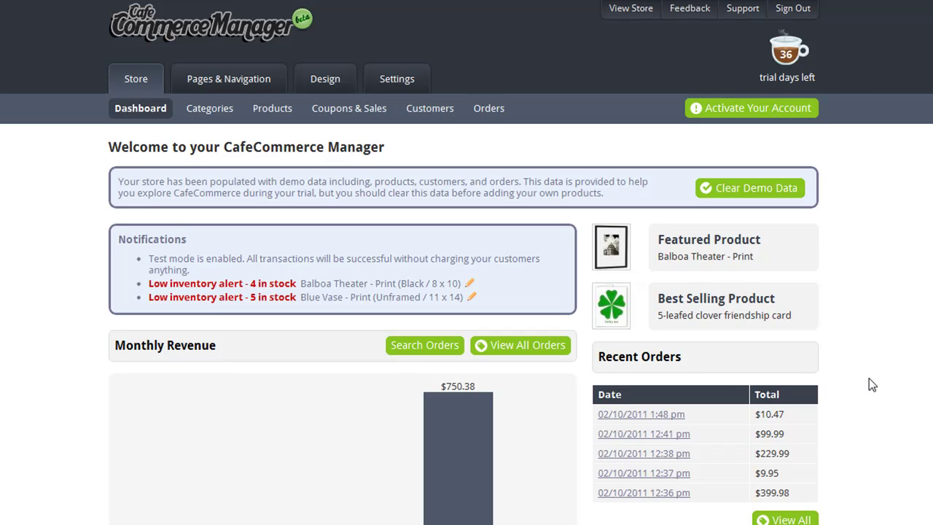
Step: Apply the Shadow theme from the Design gallery and reload the live store in Firefox to check it
left_click(321, 79)
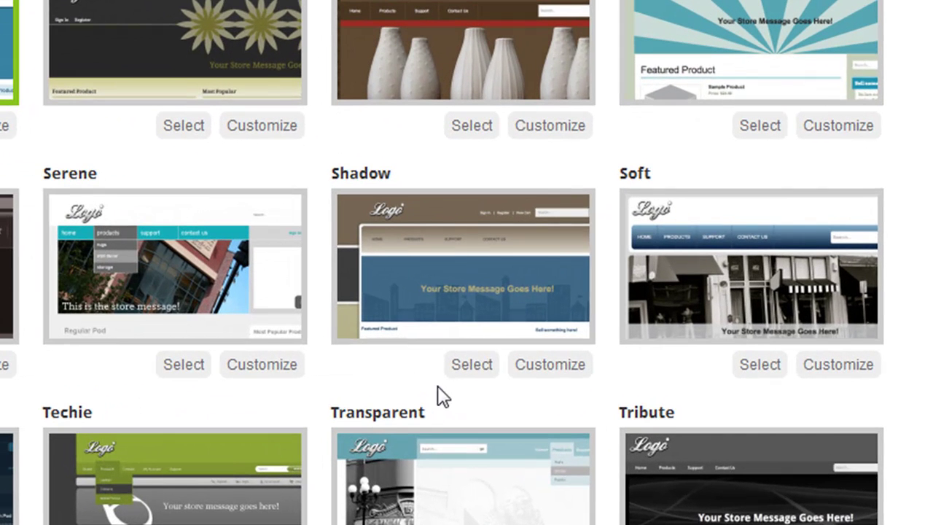
left_click(470, 367)
key("alt+Tab")
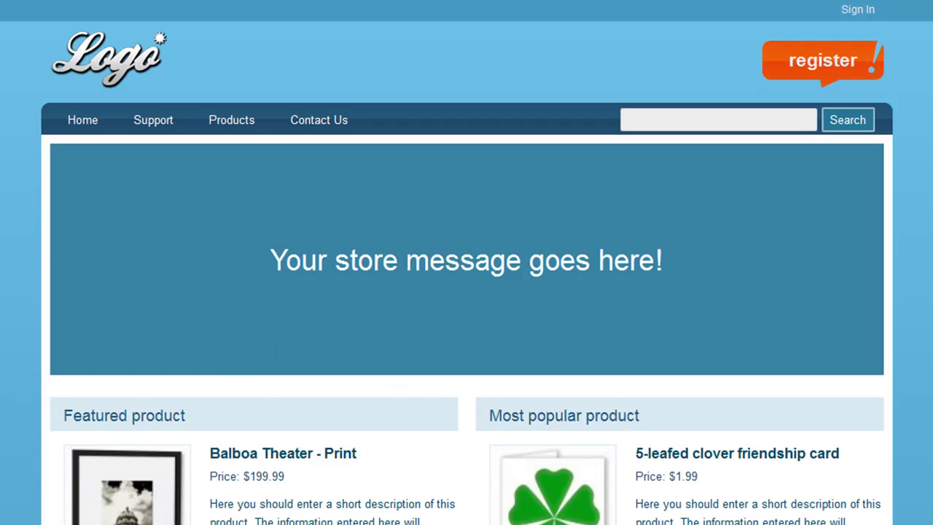
key("F5")
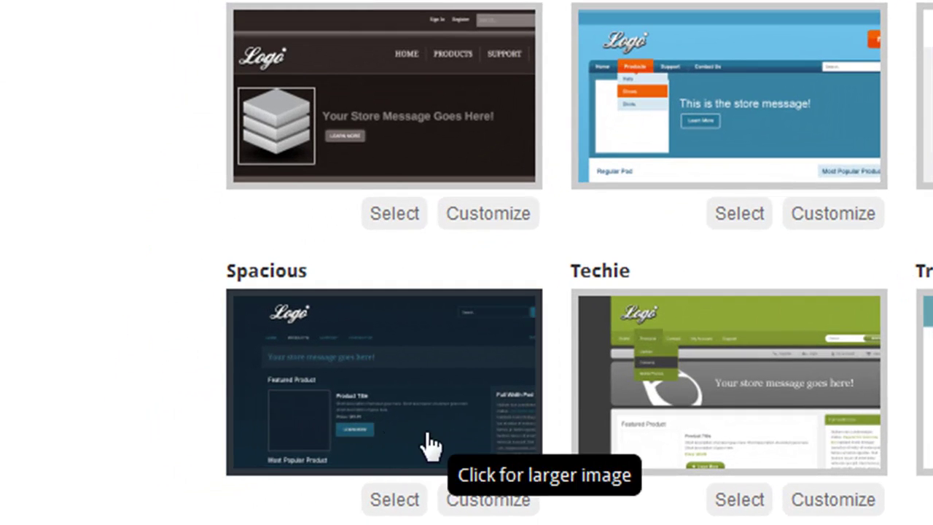
Step: Start customising the Spacious theme to bring up its colour palette editor
left_click(493, 501)
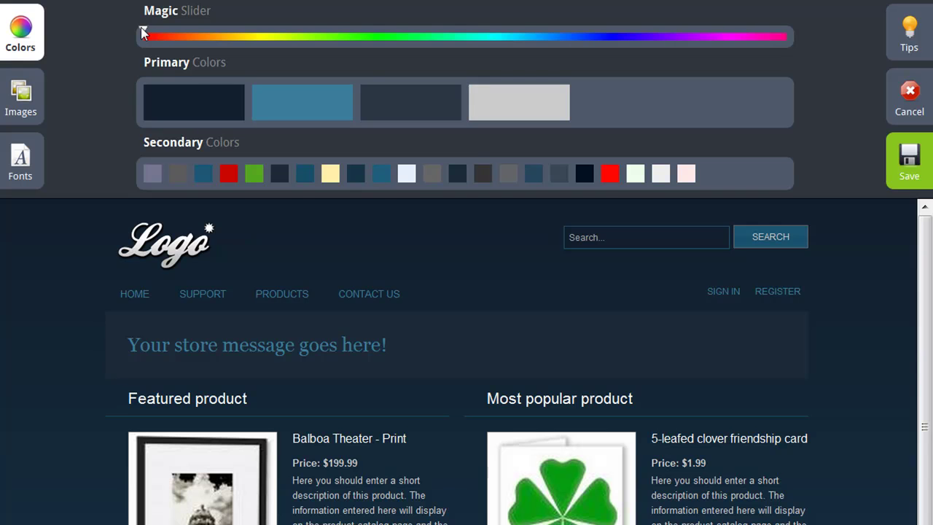
Step: Slide the Magic Slider toward orange, recolouring the palette to dark brown and rust
left_click_drag(142, 32, 185, 32)
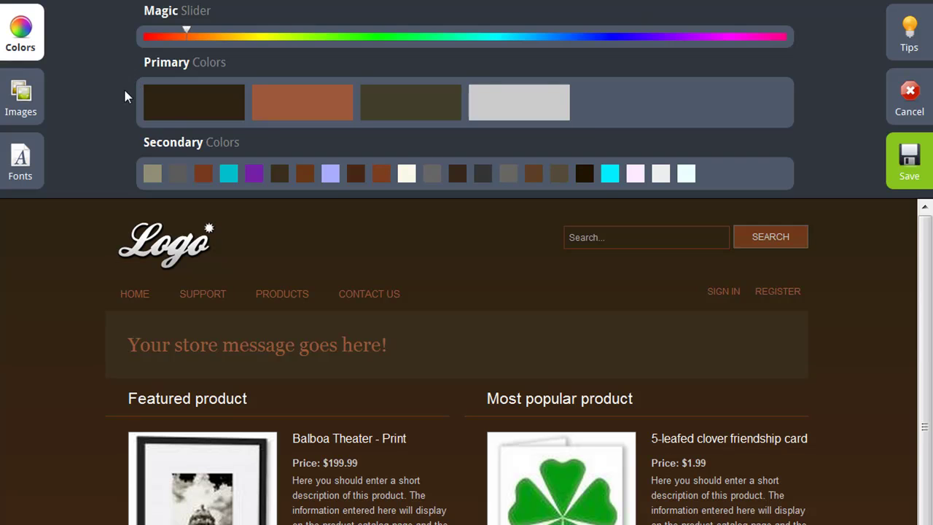
Step: Lighten the page background colour to brown #473921
left_click(168, 108)
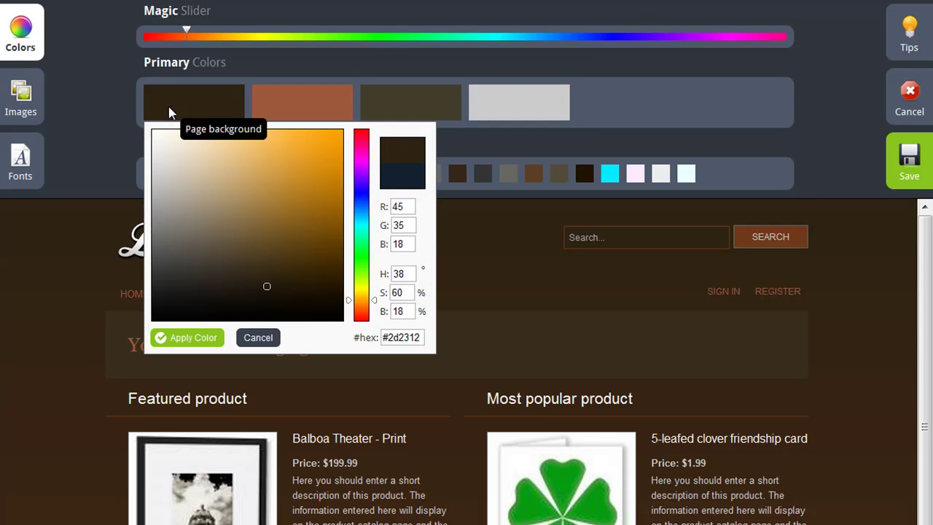
left_click_drag(266, 289, 254, 267)
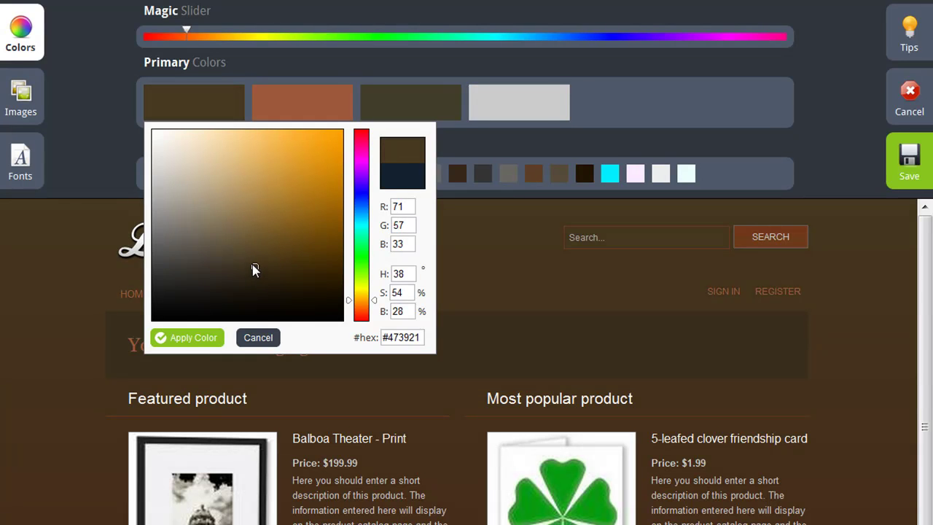
left_click(206, 339)
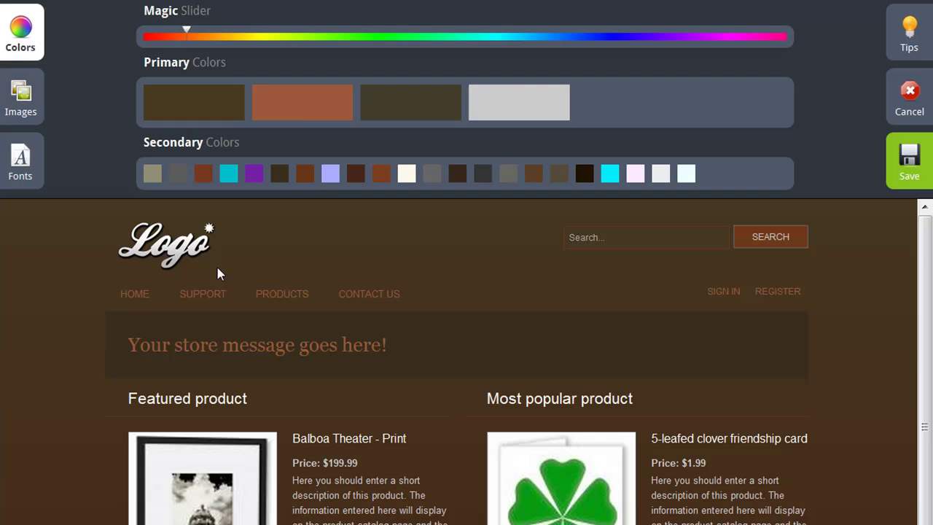
Step: Change the menu text colour to gold #9c853b with hue 46
left_click(291, 104)
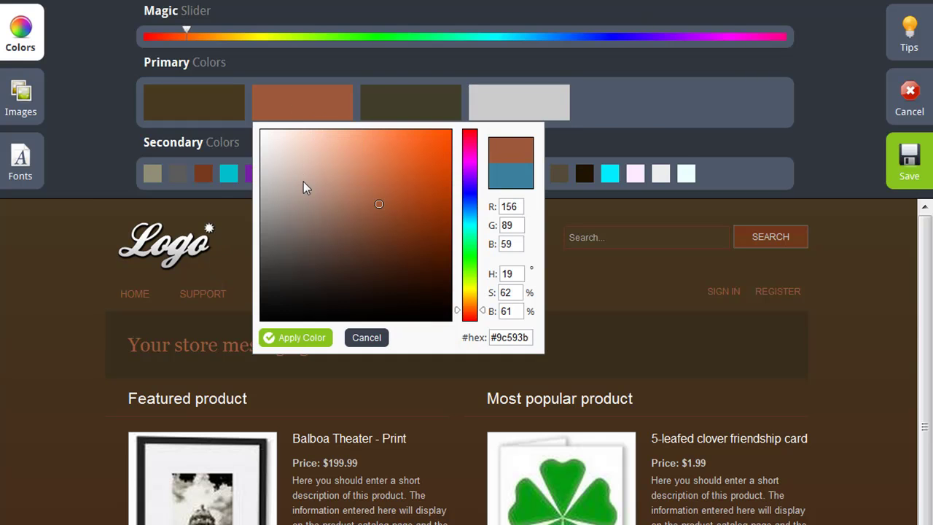
left_click(463, 297)
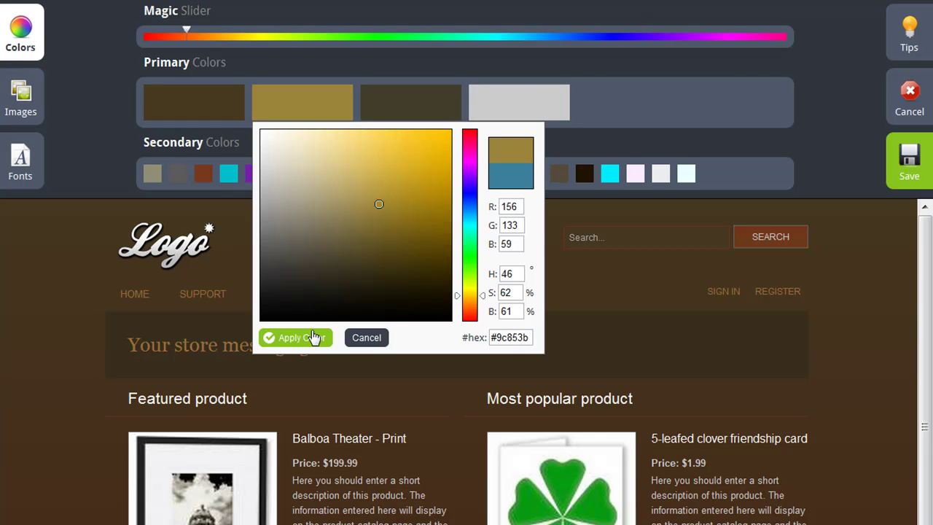
left_click(311, 337)
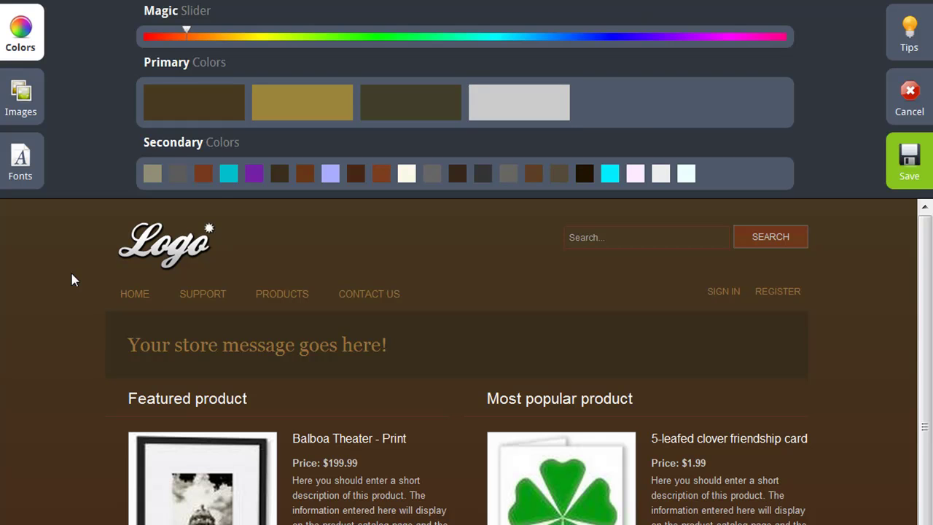
Step: In the Images section, browse the /logos folder for a new store logo
left_click(29, 117)
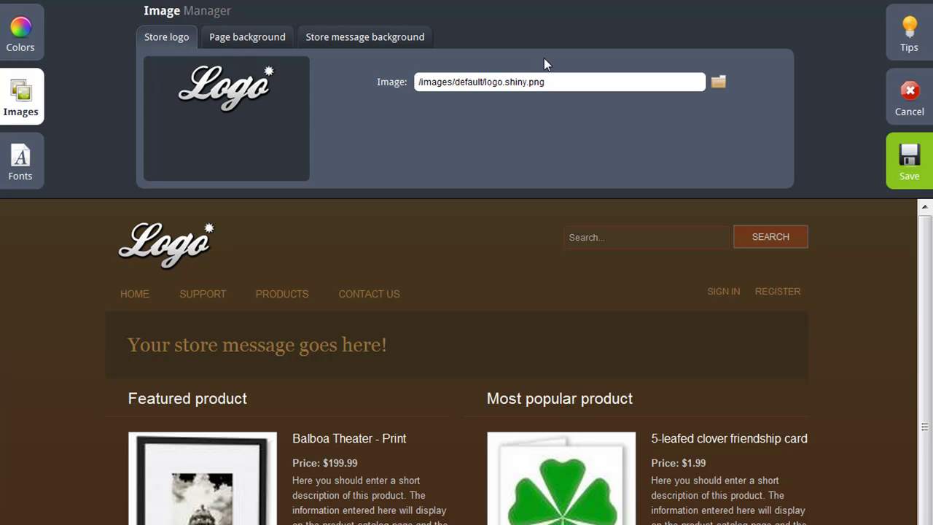
left_click(720, 86)
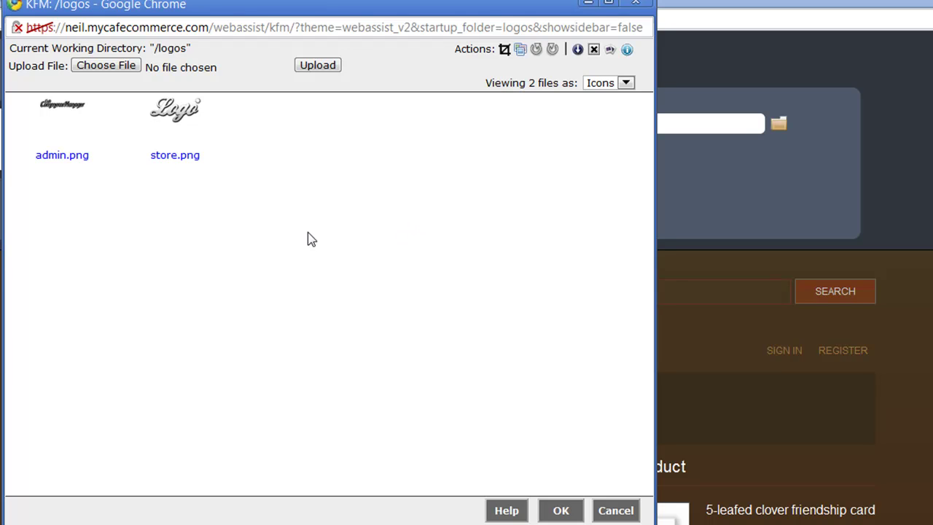
Step: Upload customlogo.png to /logos and set it as the 'the GRIND' store logo
left_click(117, 69)
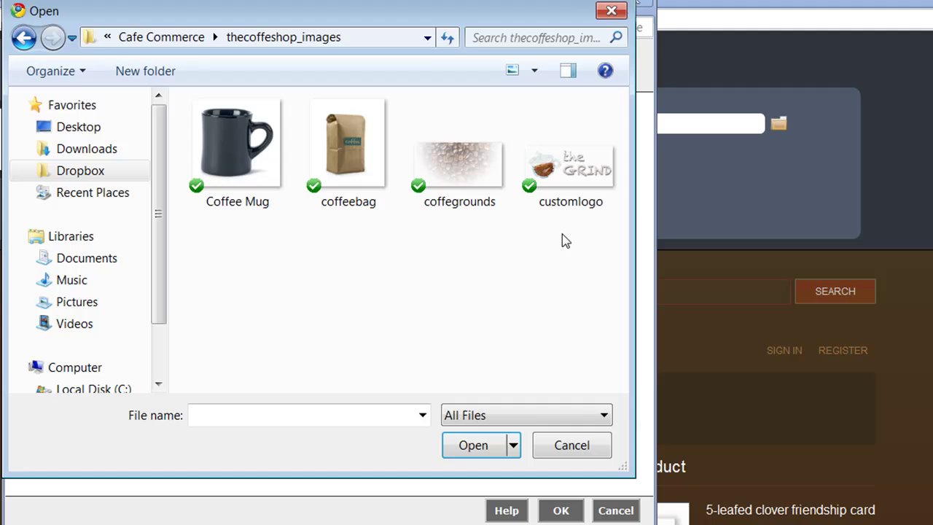
left_click(575, 198)
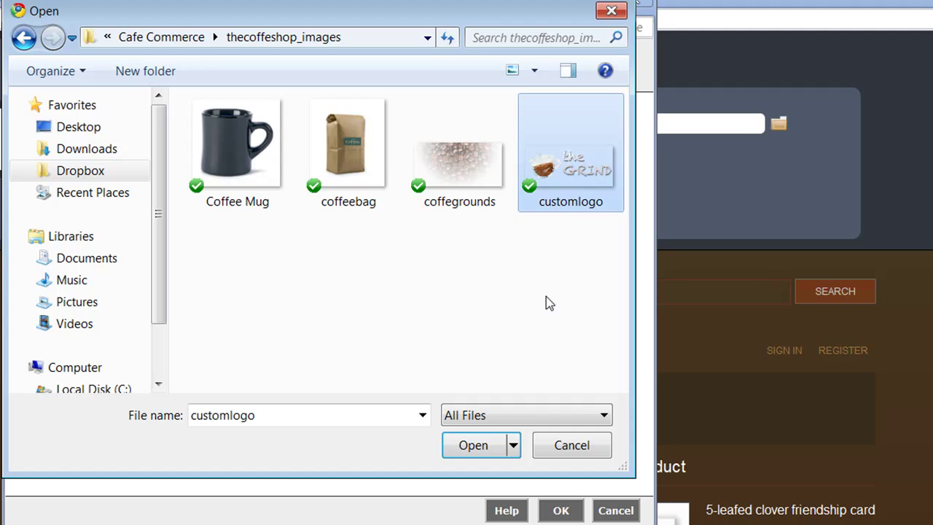
left_click(467, 445)
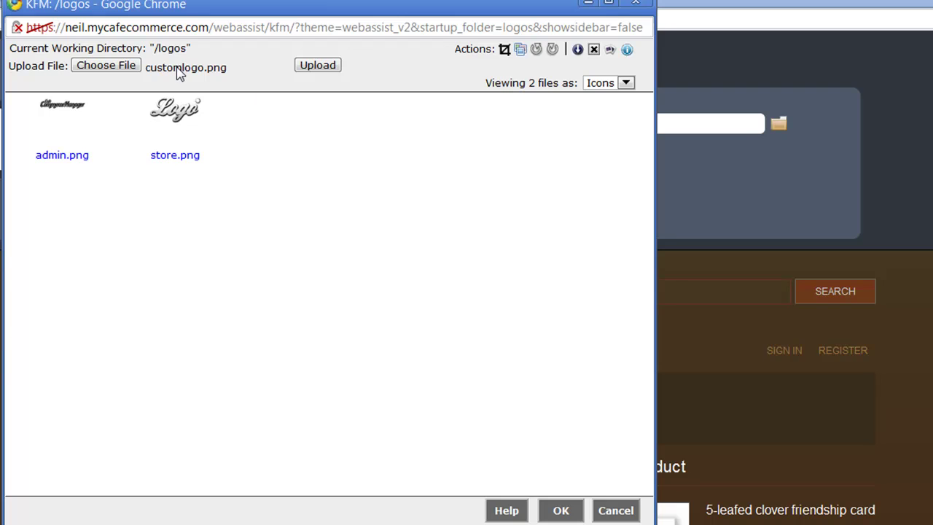
left_click(308, 67)
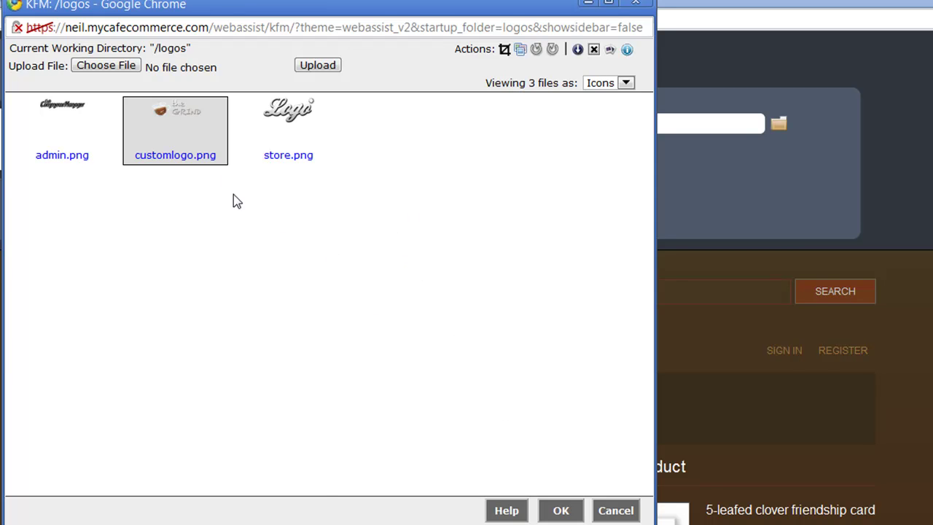
left_click(561, 512)
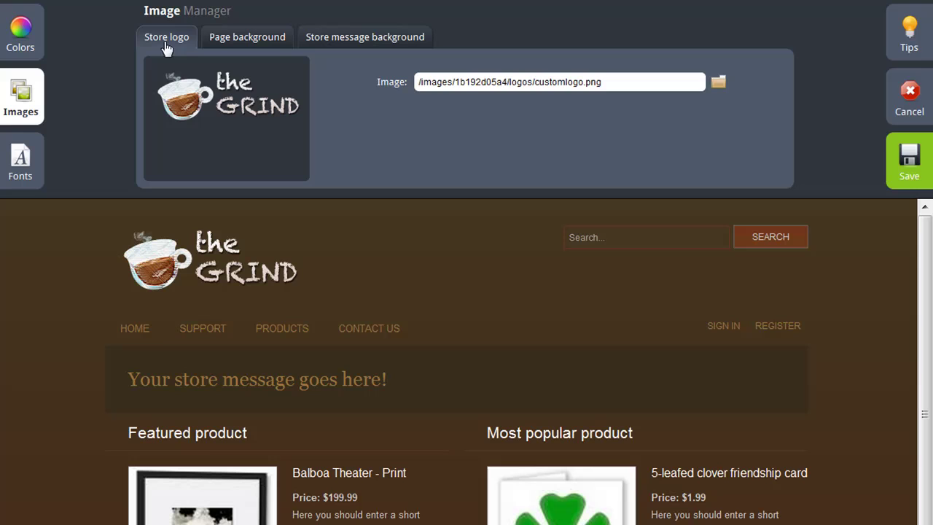
Step: Upload coffegrounds.png to /backgrounds and use it as the page background image
left_click(260, 42)
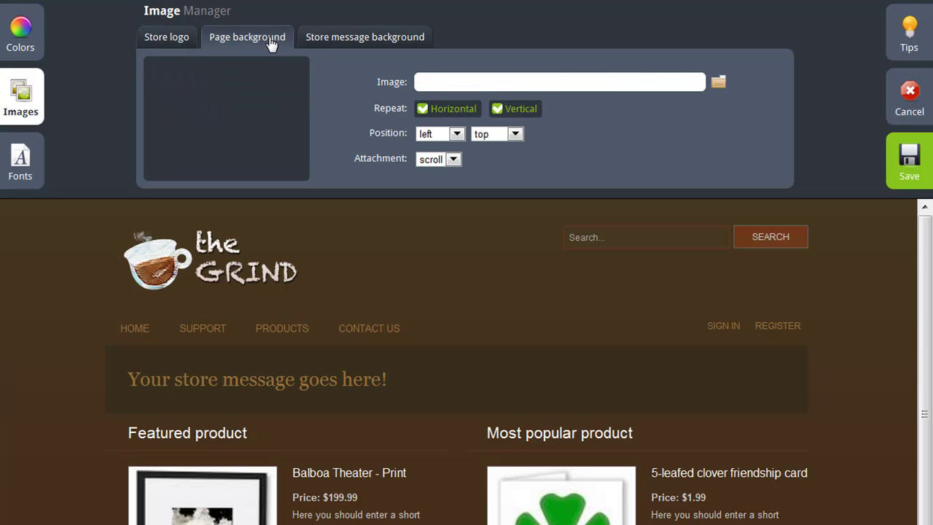
left_click(718, 82)
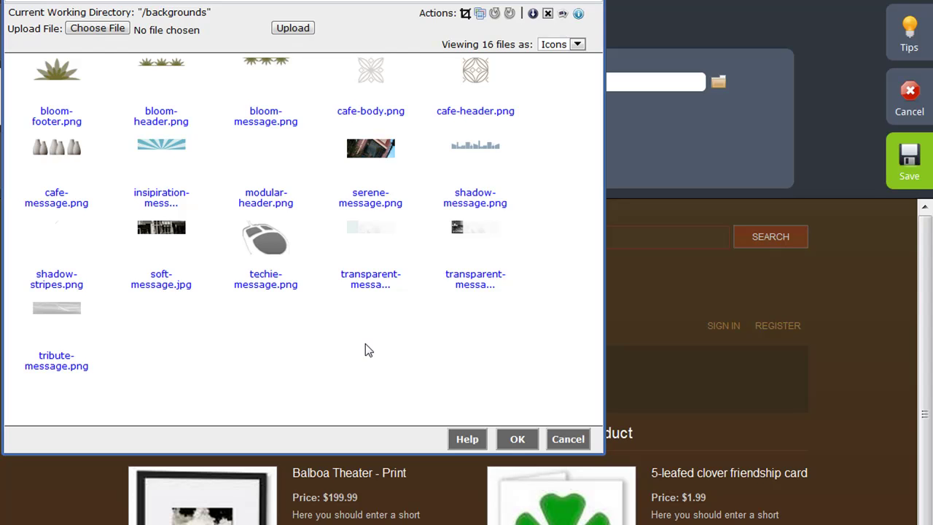
left_click(97, 30)
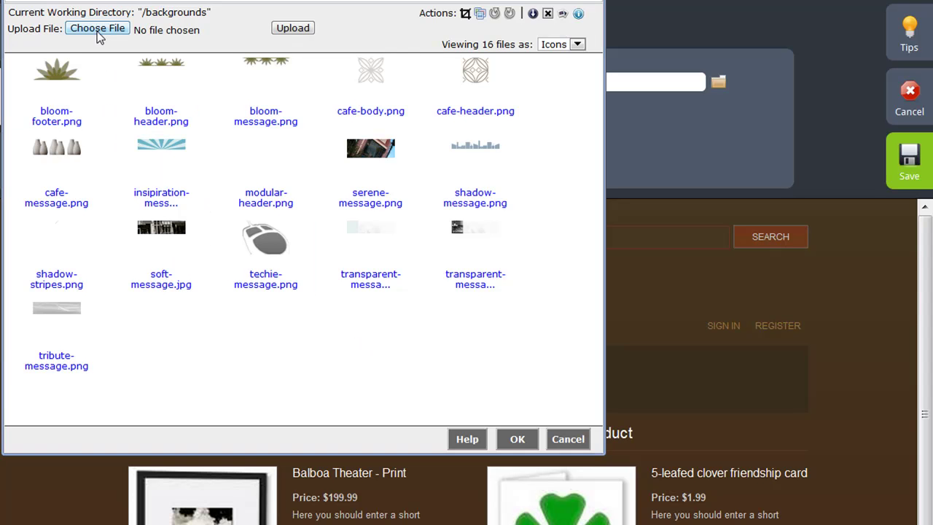
left_click(413, 150)
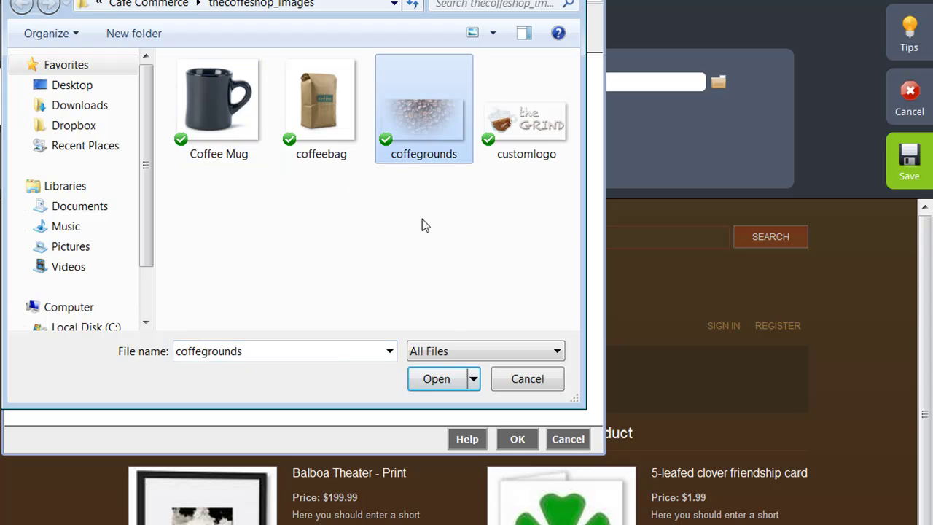
left_click(441, 378)
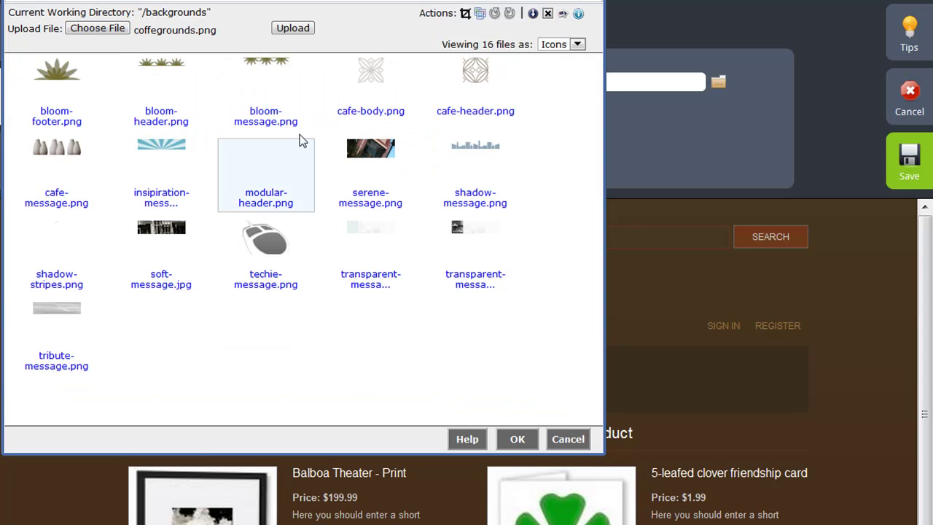
left_click(286, 31)
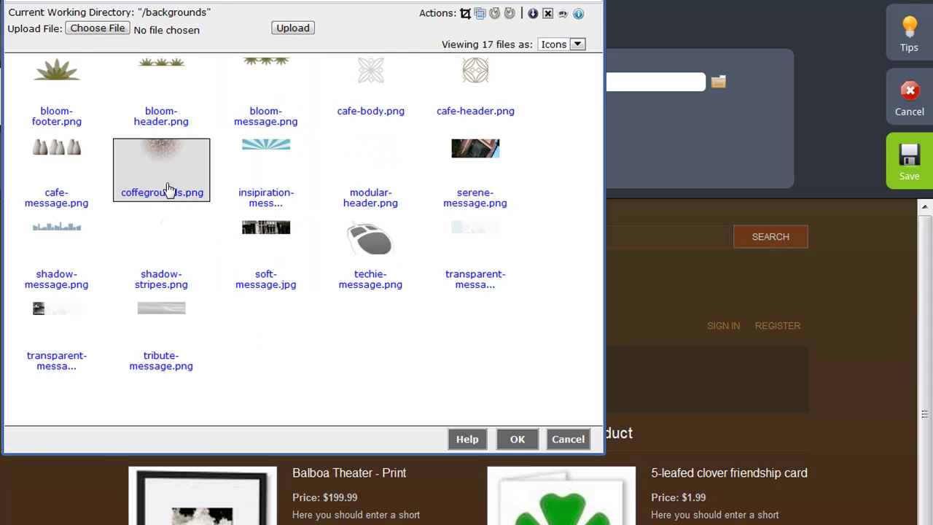
left_click(512, 440)
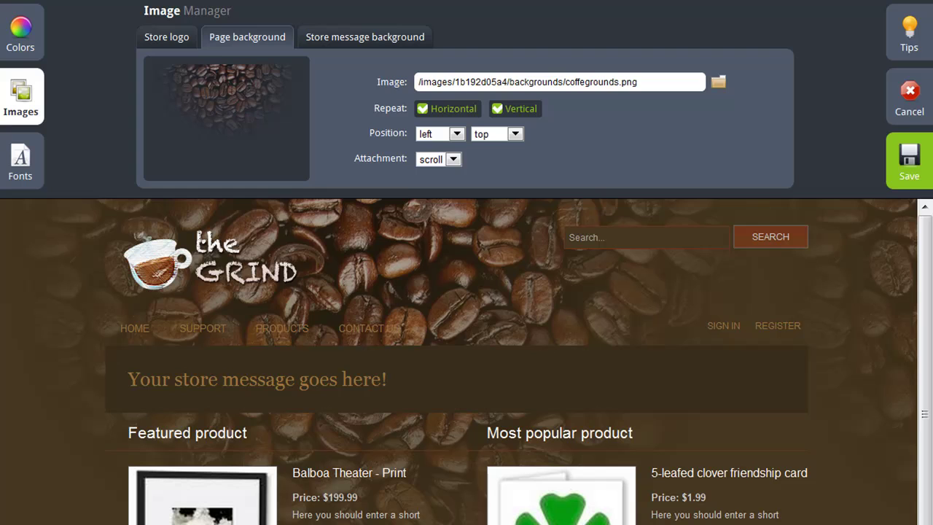
Step: Centre the coffee-bean background with no tiling and make Verdana the global font
left_click(431, 113)
left_click(498, 112)
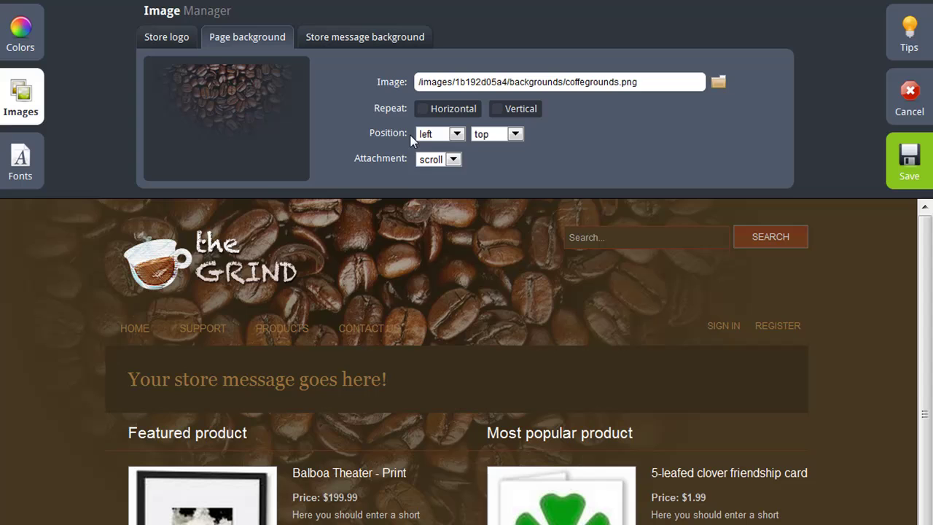
left_click(441, 137)
left_click(436, 160)
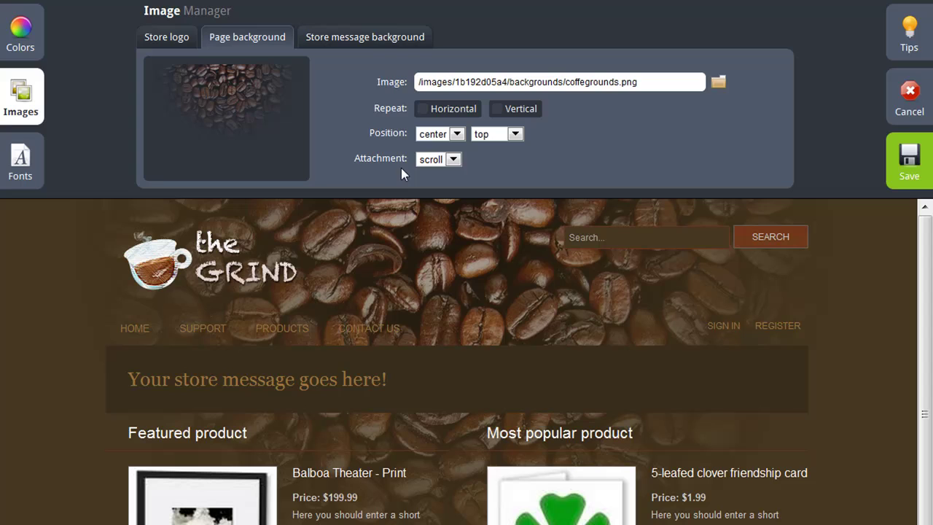
left_click(36, 173)
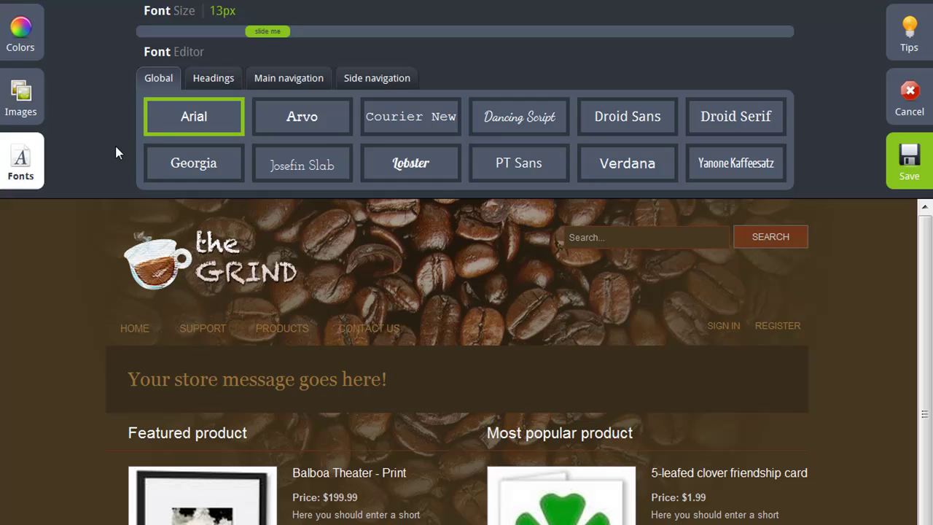
left_click(603, 176)
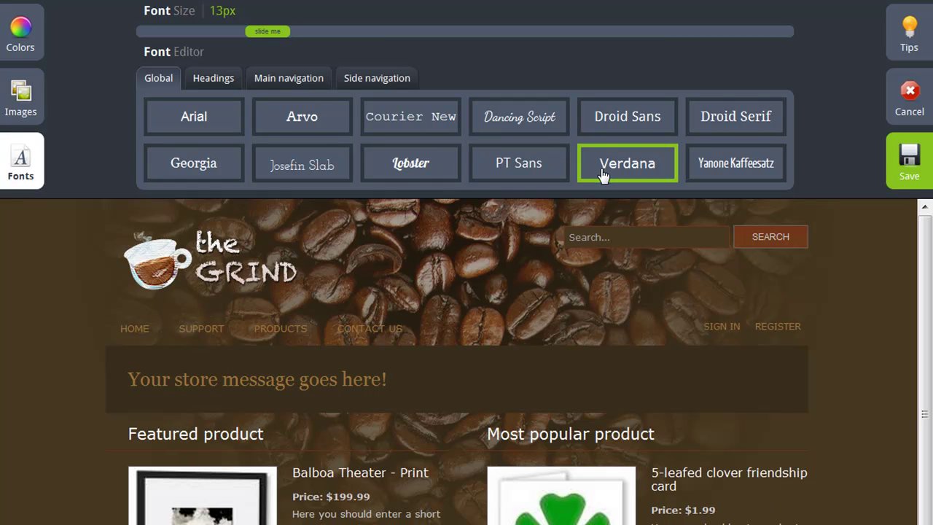
Step: Set the headings font to Dancing Script and the main navigation font to Arial
left_click(213, 82)
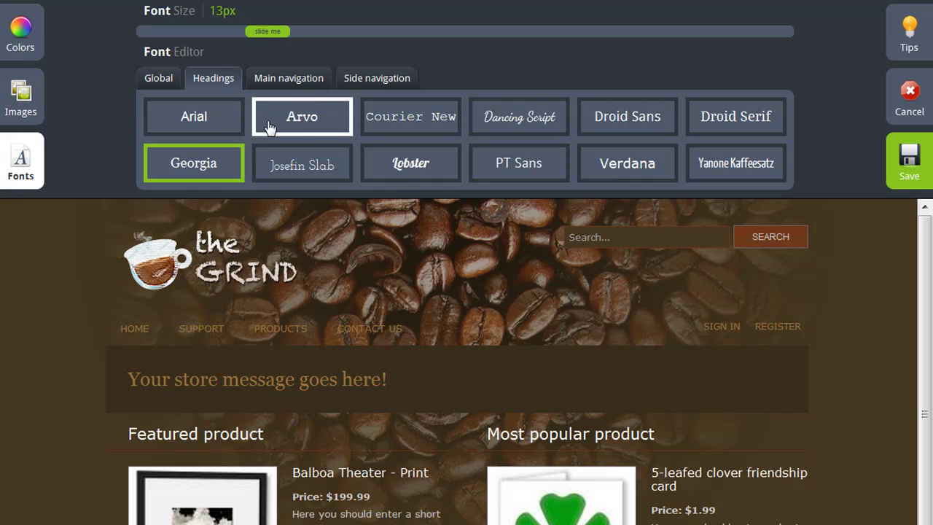
left_click(514, 124)
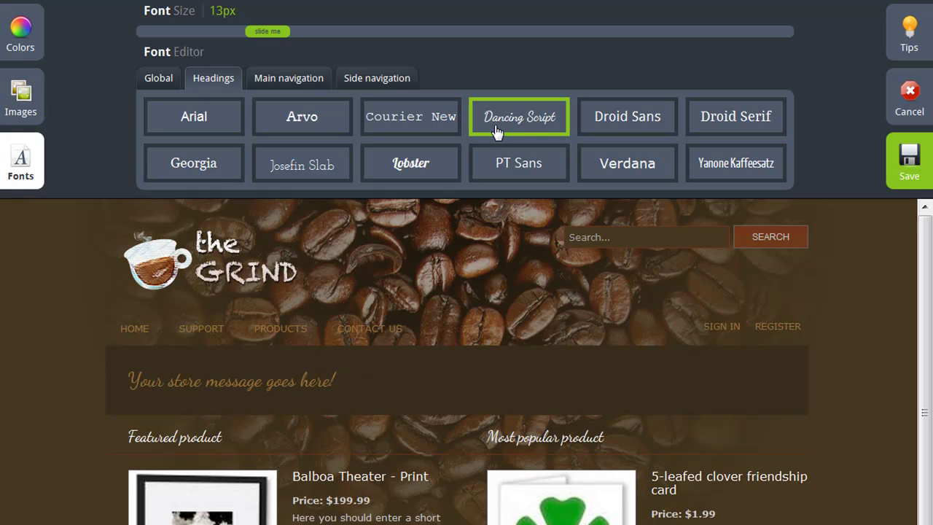
left_click(289, 78)
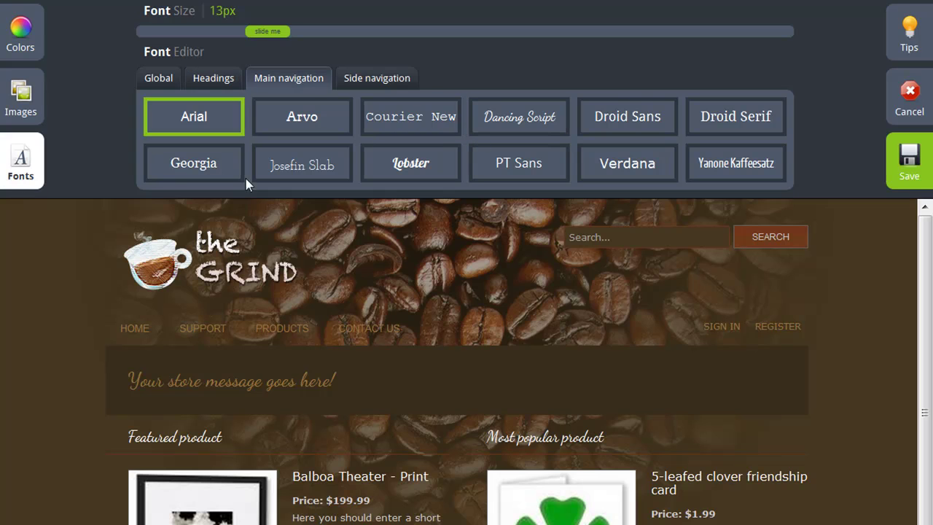
left_click(175, 119)
left_click(374, 77)
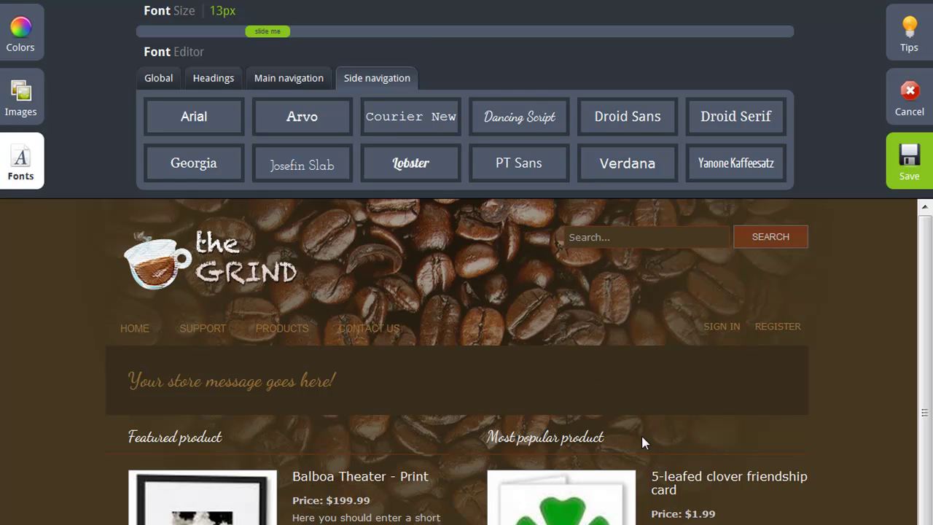
Step: Preview the PRODUCTS page's side menu and set the side navigation font to Arial
mouse_move(280, 340)
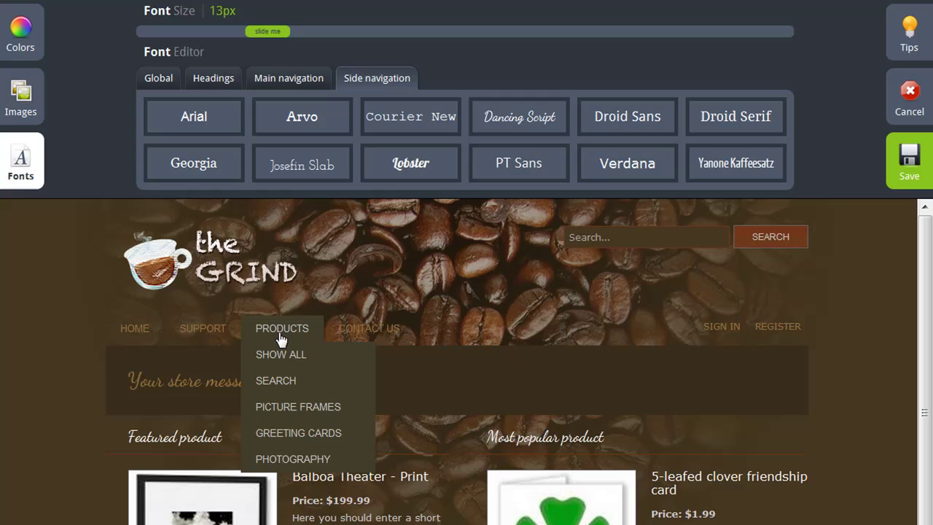
left_click(281, 332)
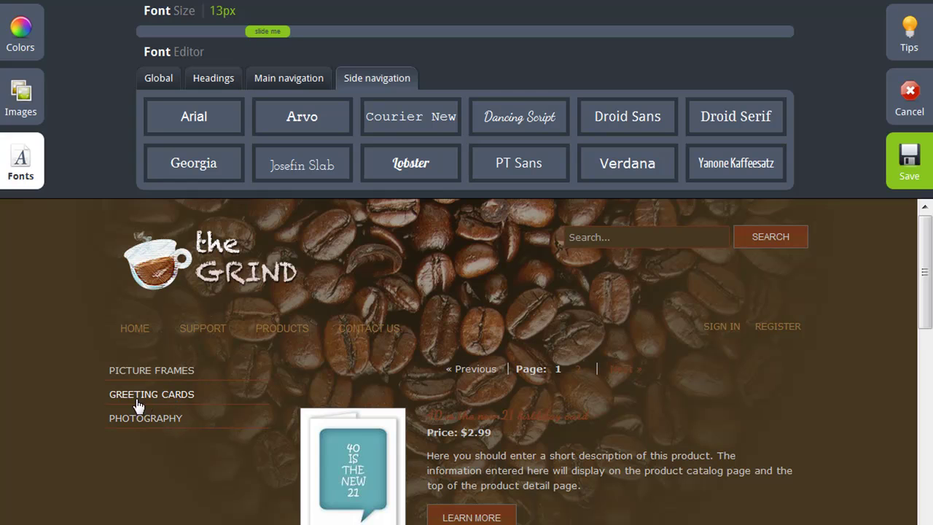
left_click(219, 129)
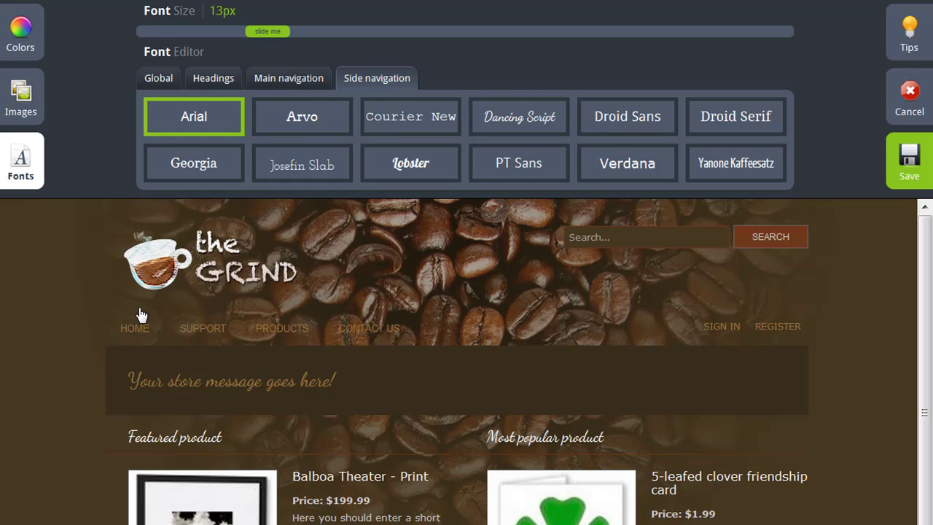
Step: Save the customised 'spacious' theme under the new name 'The Coffee Shop'
left_click(891, 169)
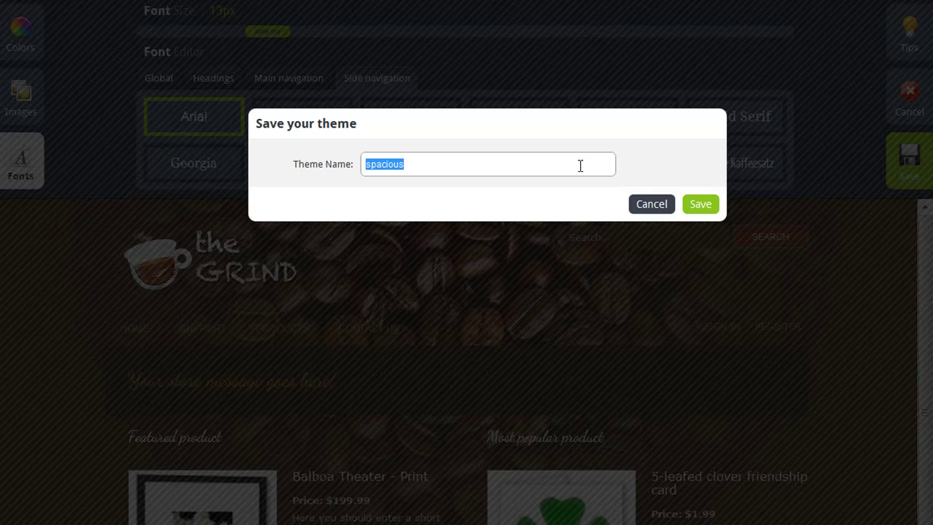
type("The Coffee ")
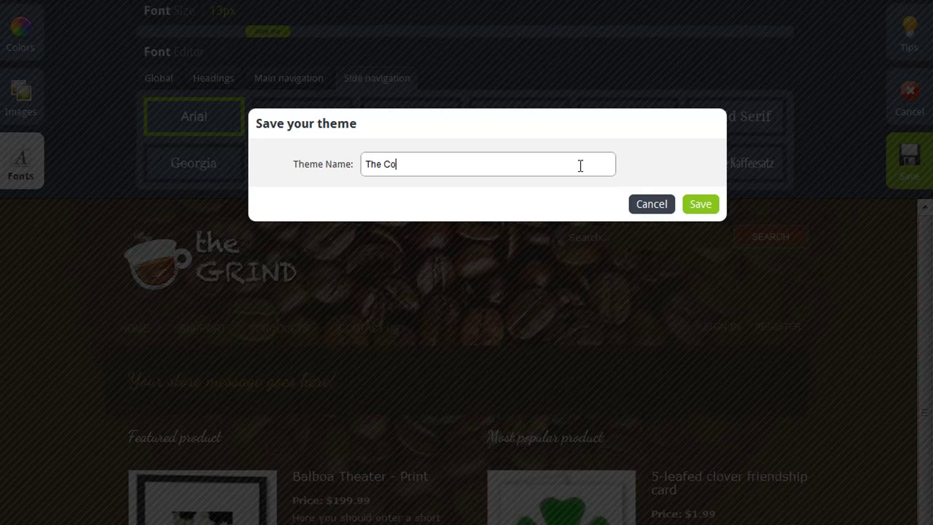
type("Shop")
left_click(711, 207)
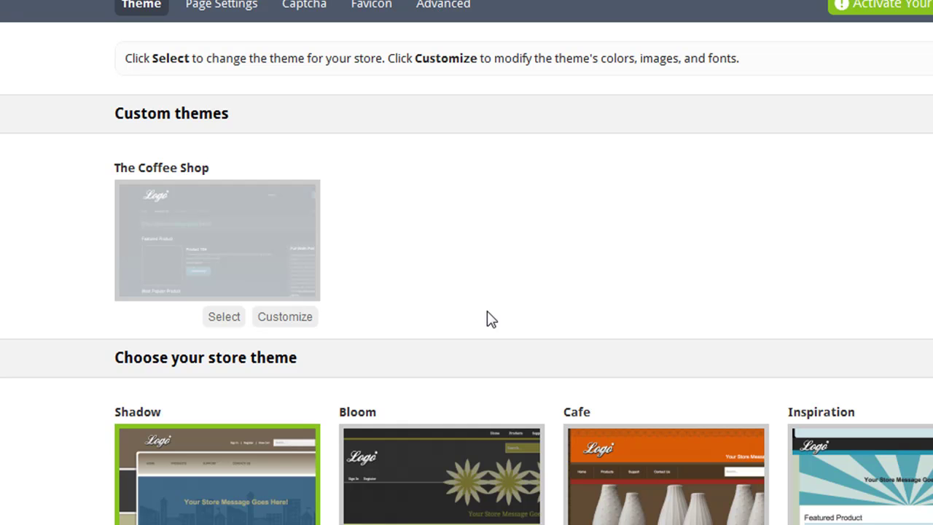
Step: Apply The Coffee Shop as the store theme and reload the live storefront to check it
left_click(224, 318)
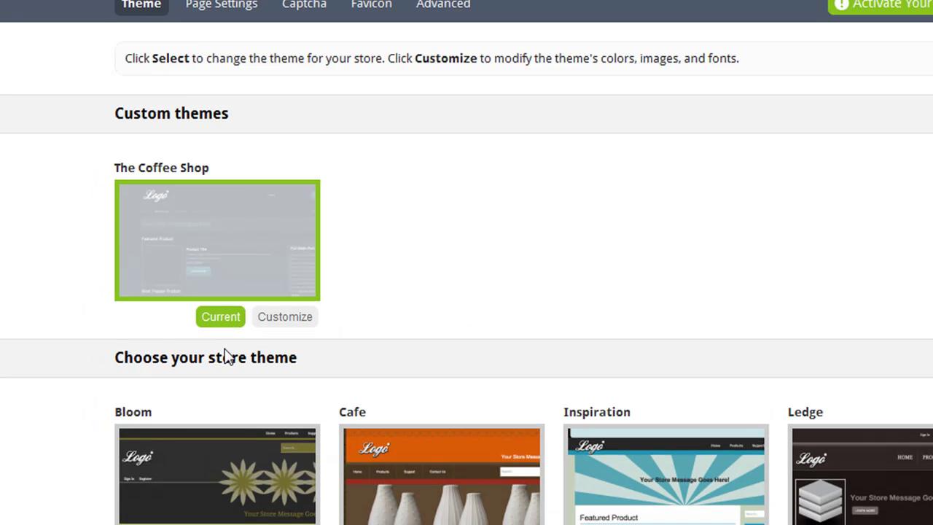
key("alt+Tab")
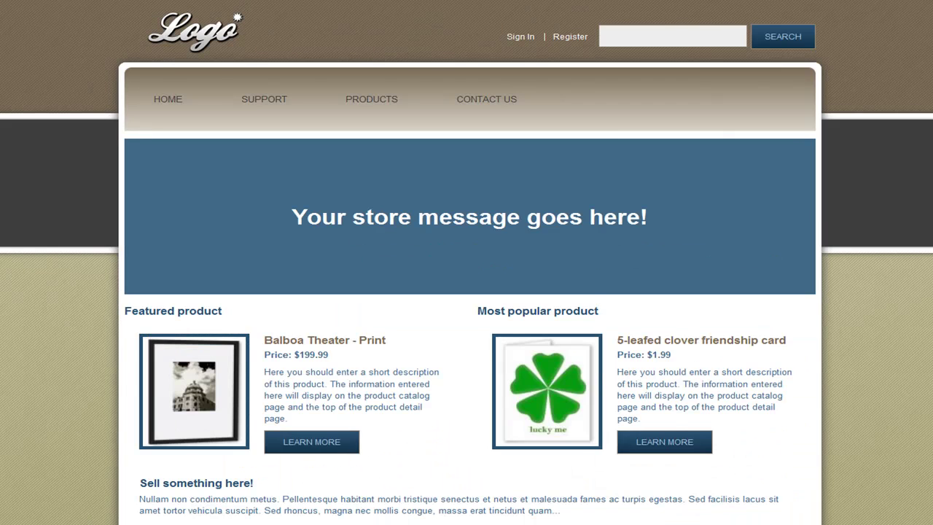
key("F5")
mouse_move(243, 114)
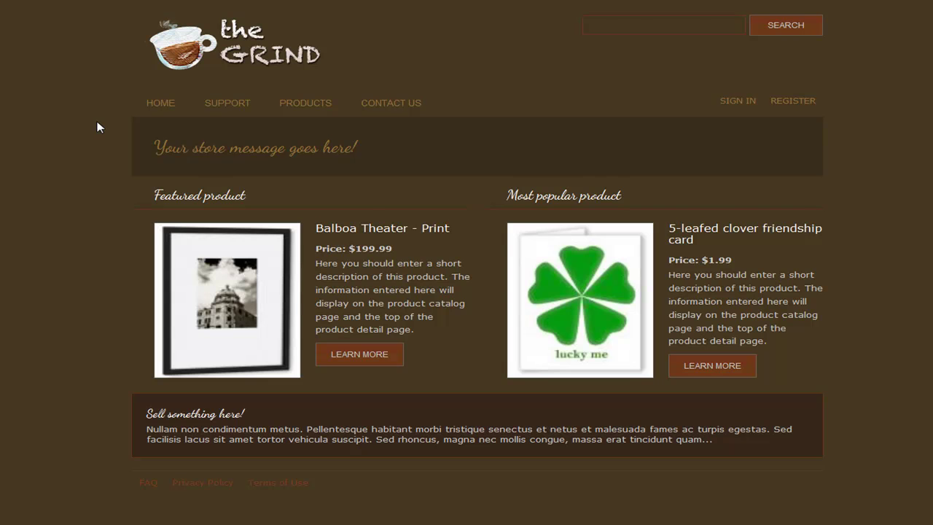
key("alt+Tab")
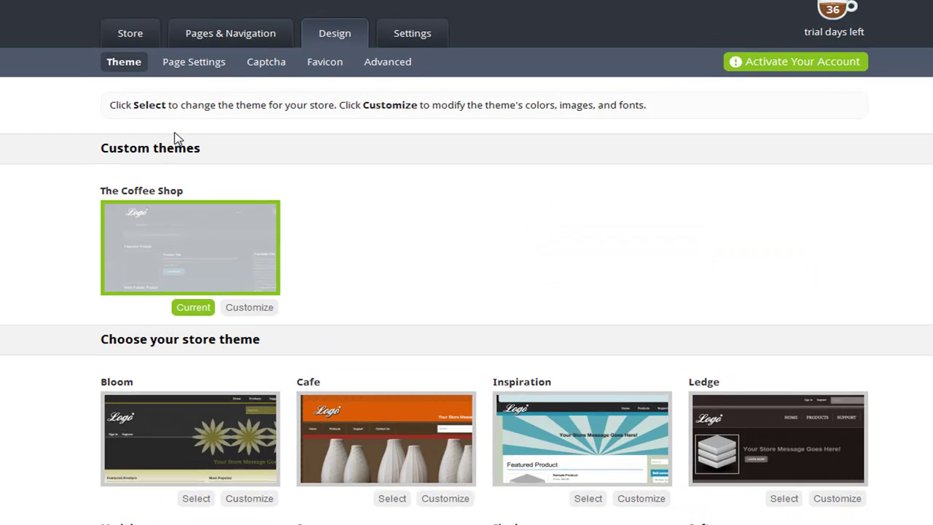
mouse_move(241, 110)
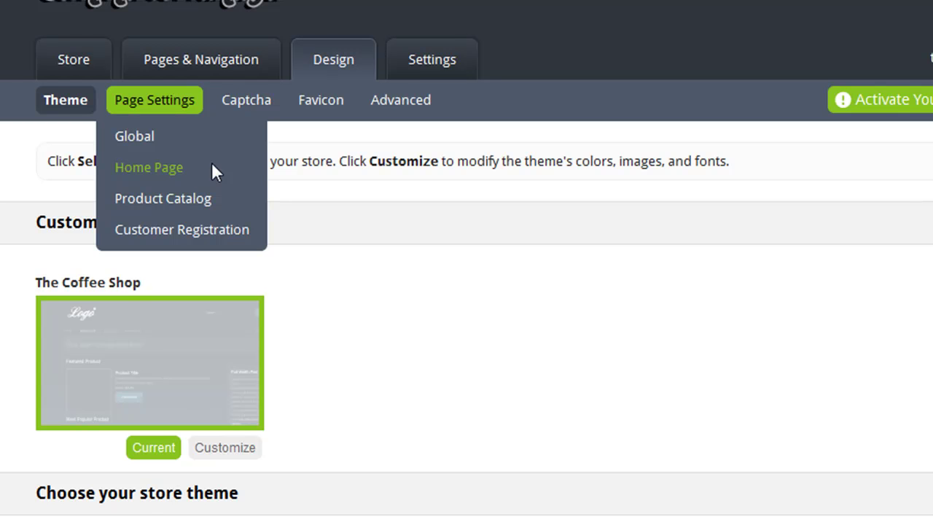
Step: Set the home page to the Stacked Featured & Popular layout and reload the storefront to verify
left_click(170, 172)
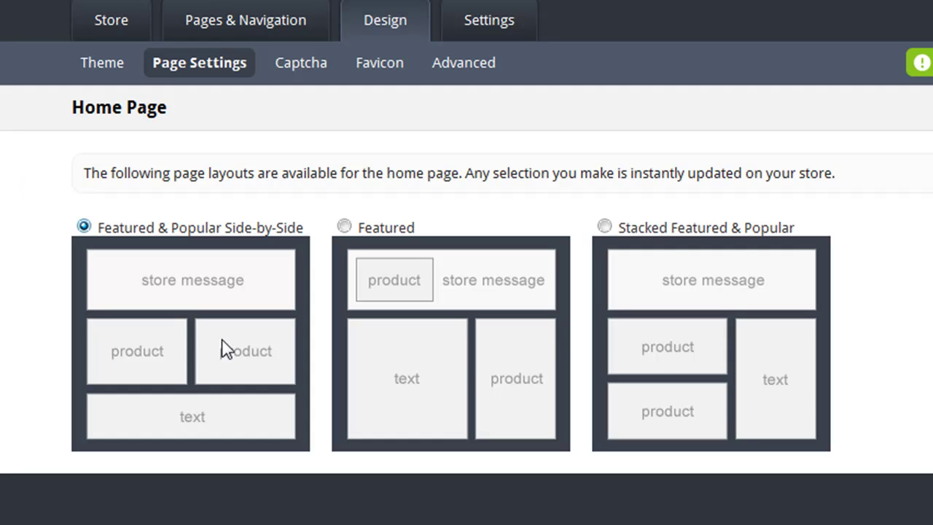
left_click(675, 348)
key("alt+Tab")
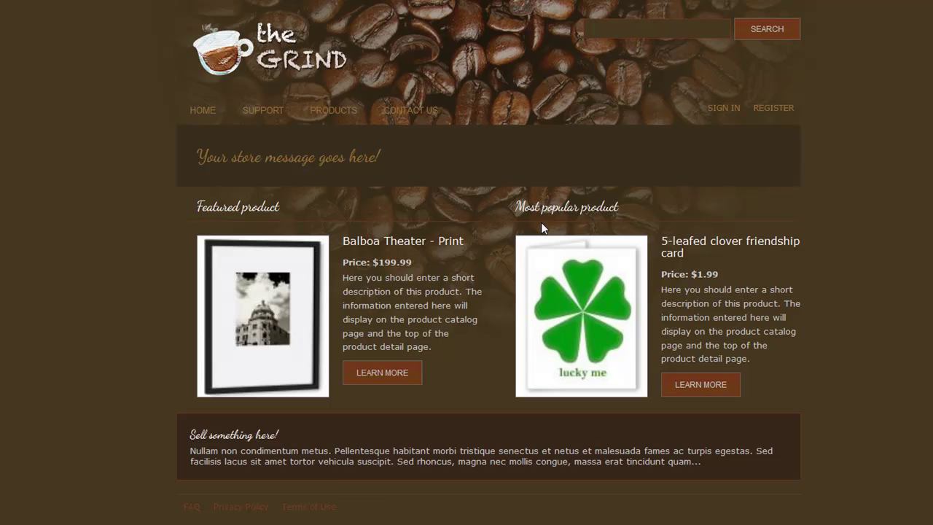
key("F5")
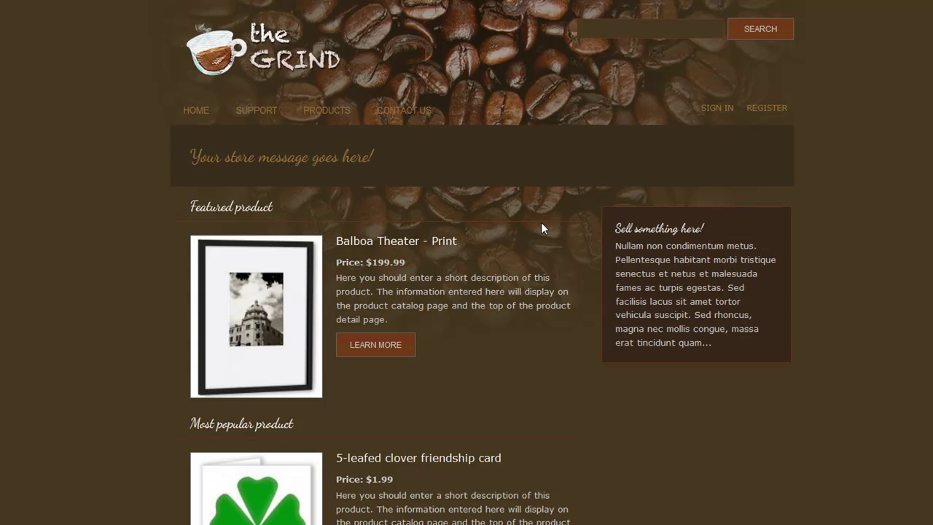
key("alt+Tab")
Step: Review the Product Catalog and Customer Registration layouts, then view Captcha settings (255 × 40, 5 characters)
mouse_move(255, 62)
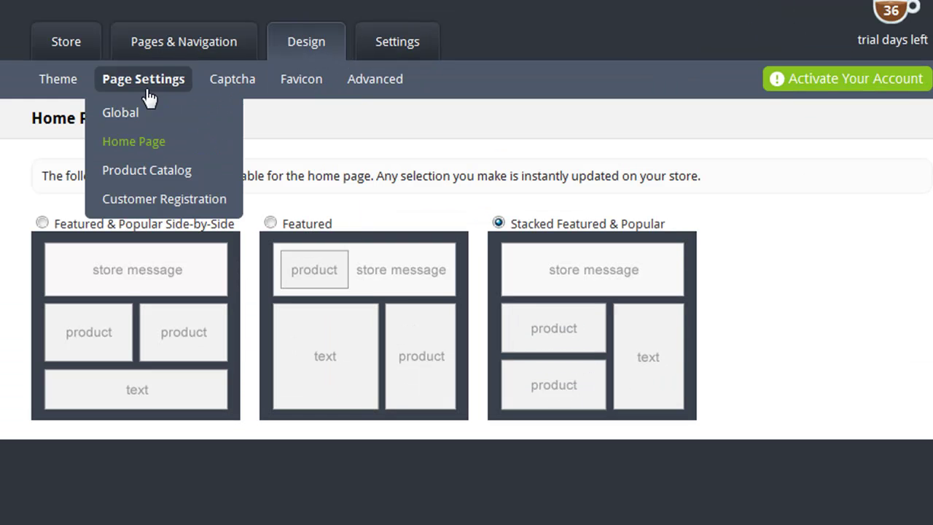
left_click(125, 173)
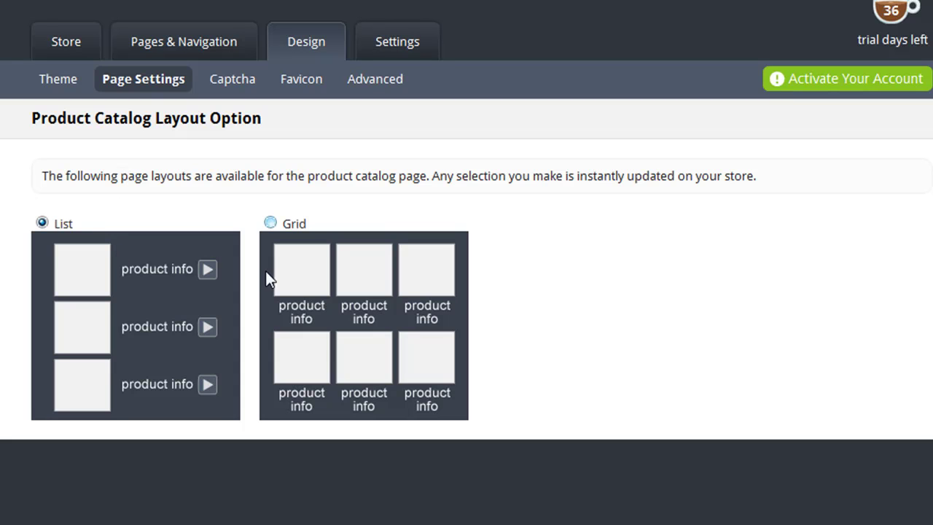
mouse_move(136, 97)
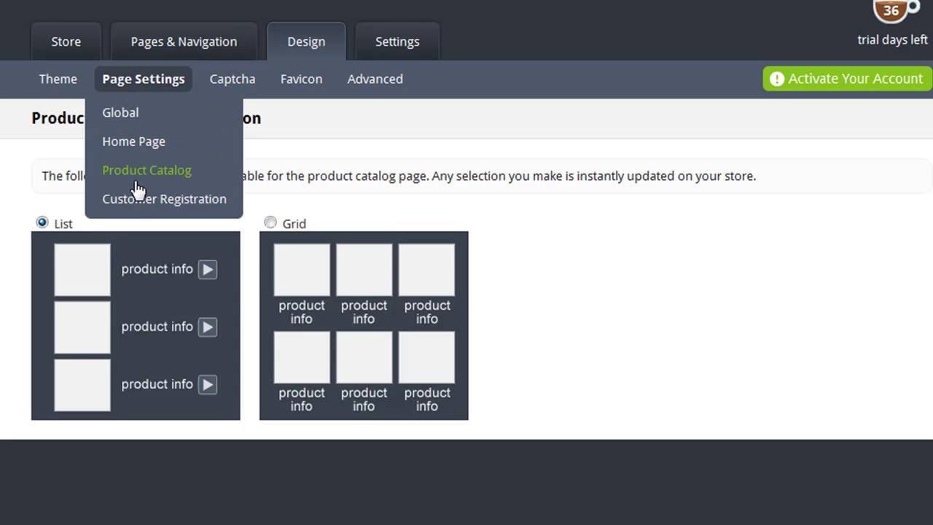
left_click(138, 205)
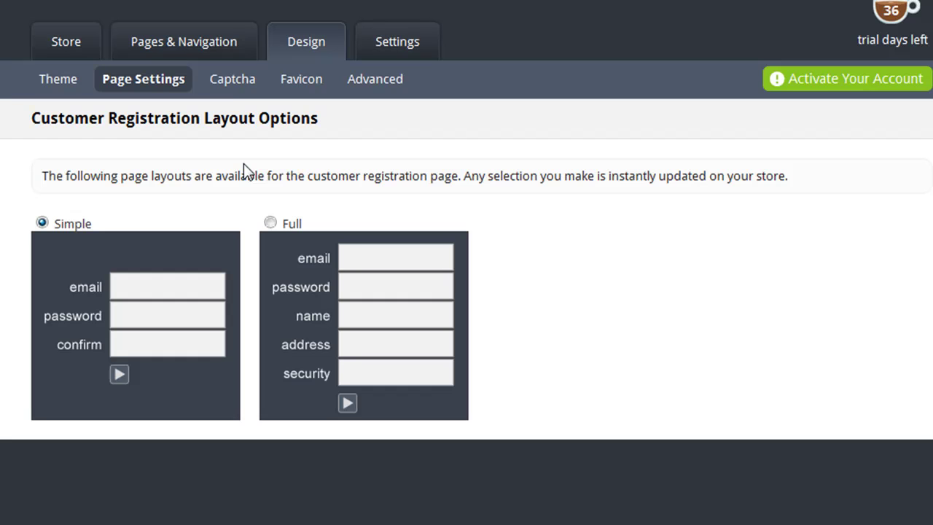
left_click(233, 80)
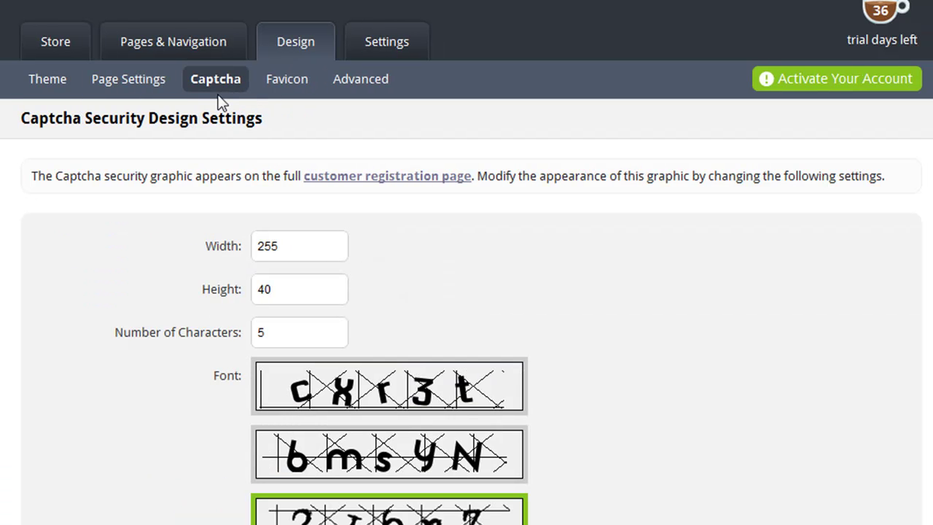
Step: Look over the Favicon and Advanced CSS settings, then go back to the theme gallery
left_click(285, 86)
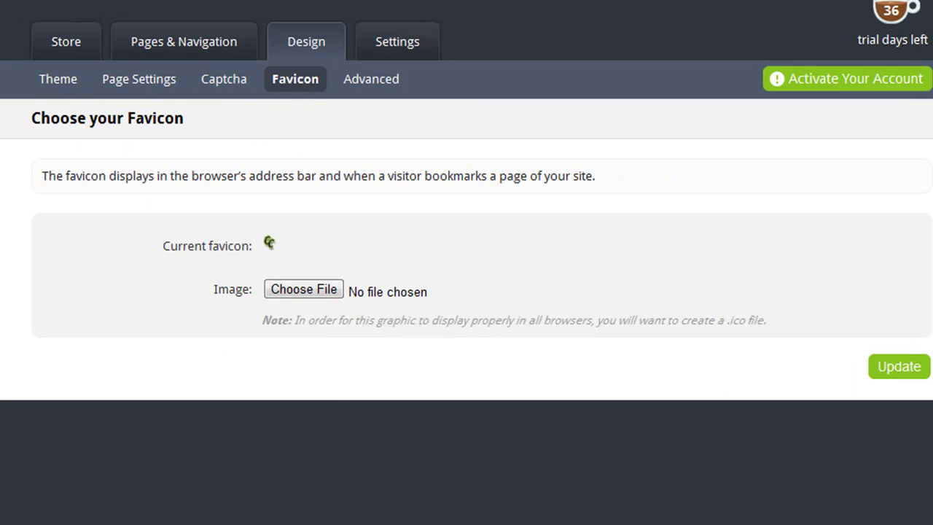
left_click(362, 86)
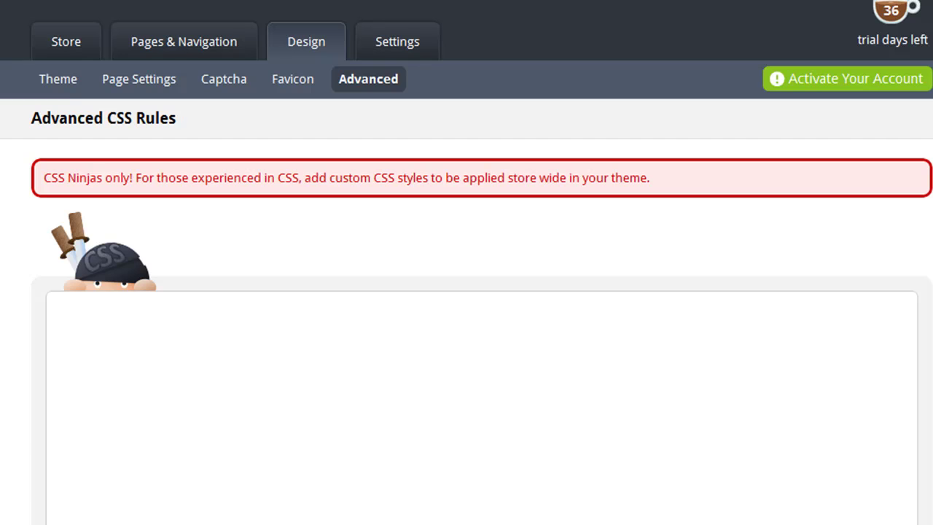
left_click(67, 82)
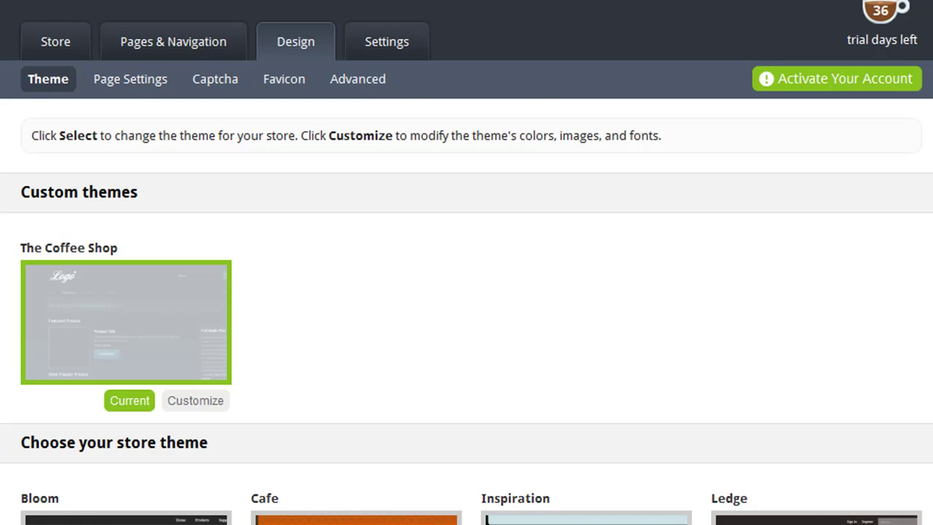
Step: Switch to the browser to view the finished brown 'the GRIND' storefront over coffee beans
key("alt+Tab")
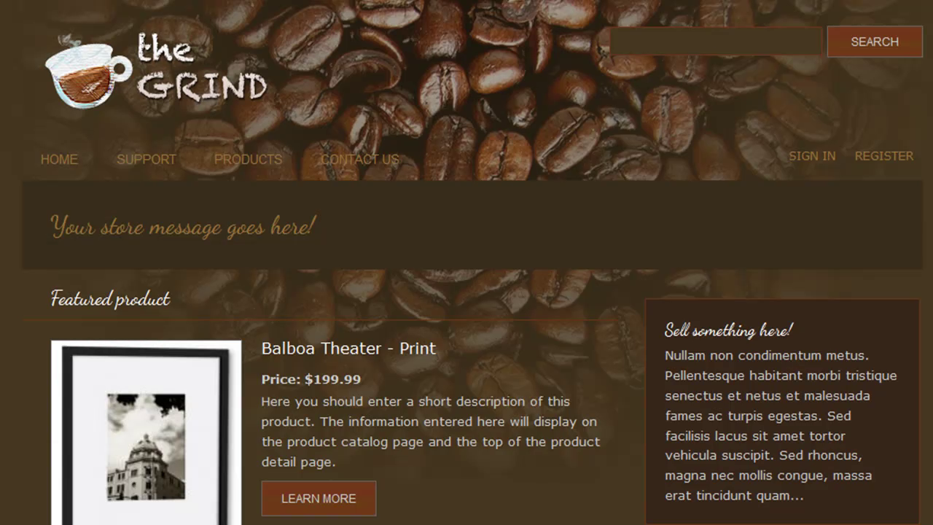